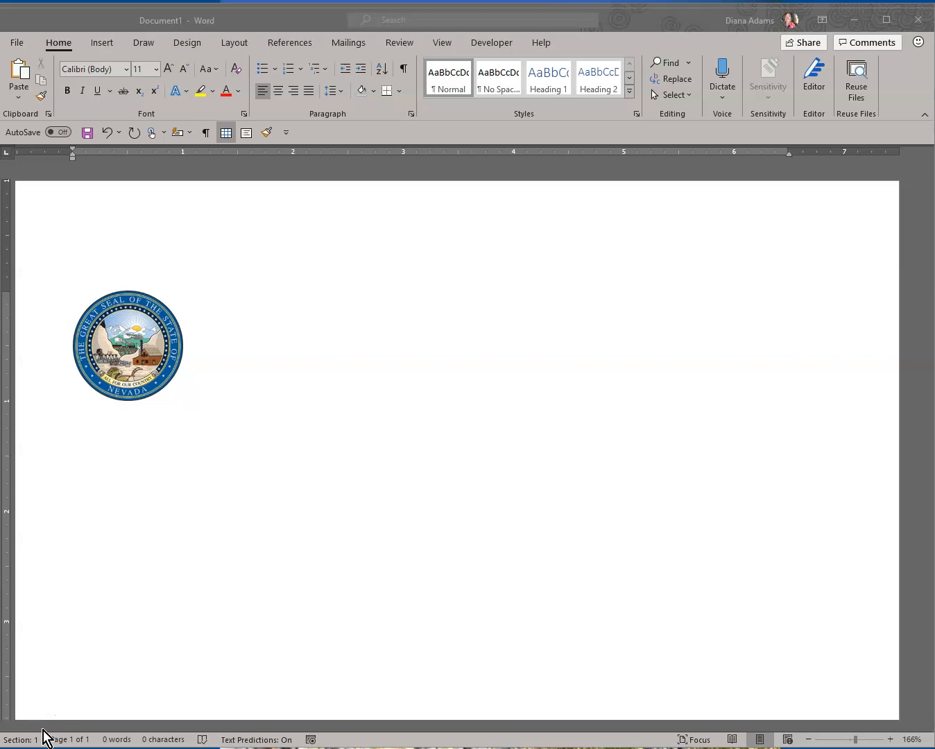
Browse the built-in cover page designs and the built-in header designs without inserting any
left_click(102, 46)
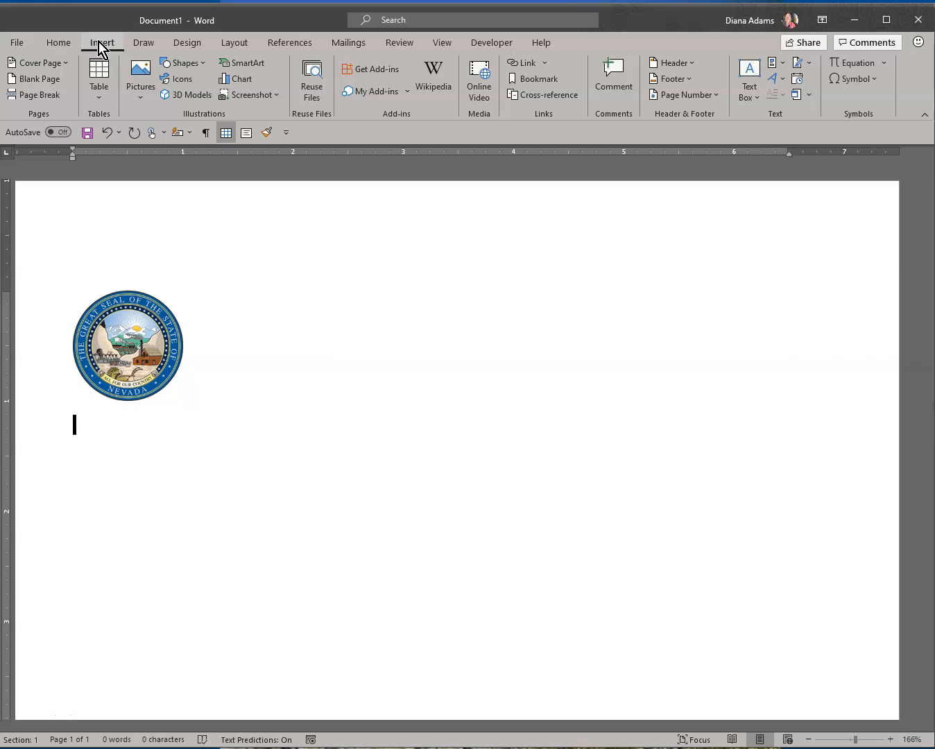
left_click(49, 65)
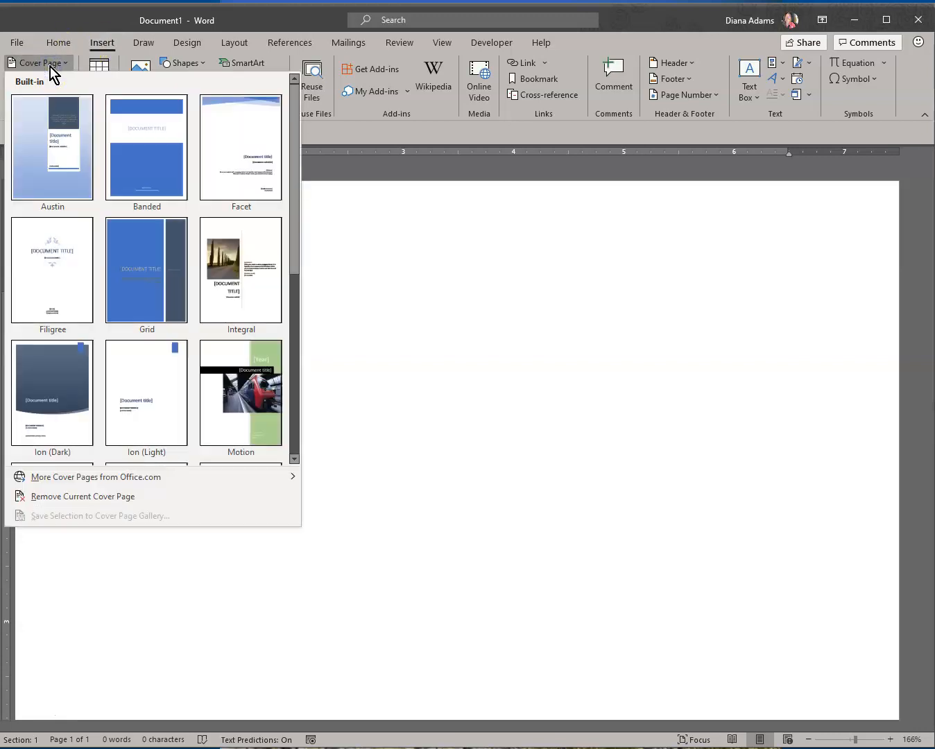
scroll(132, 268, "down", 3)
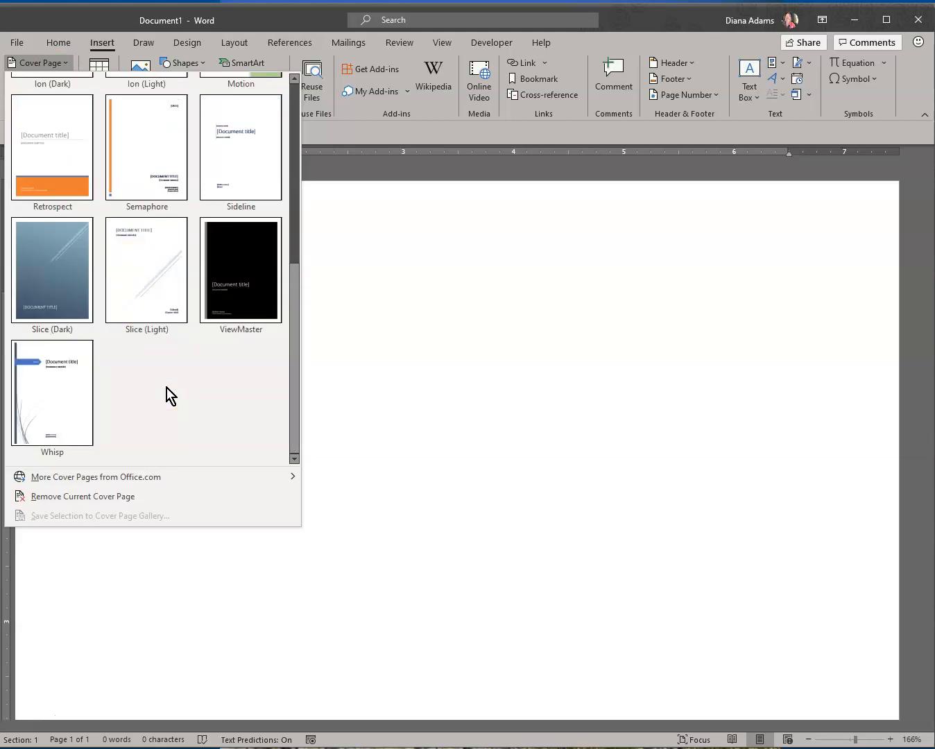
left_click(40, 61)
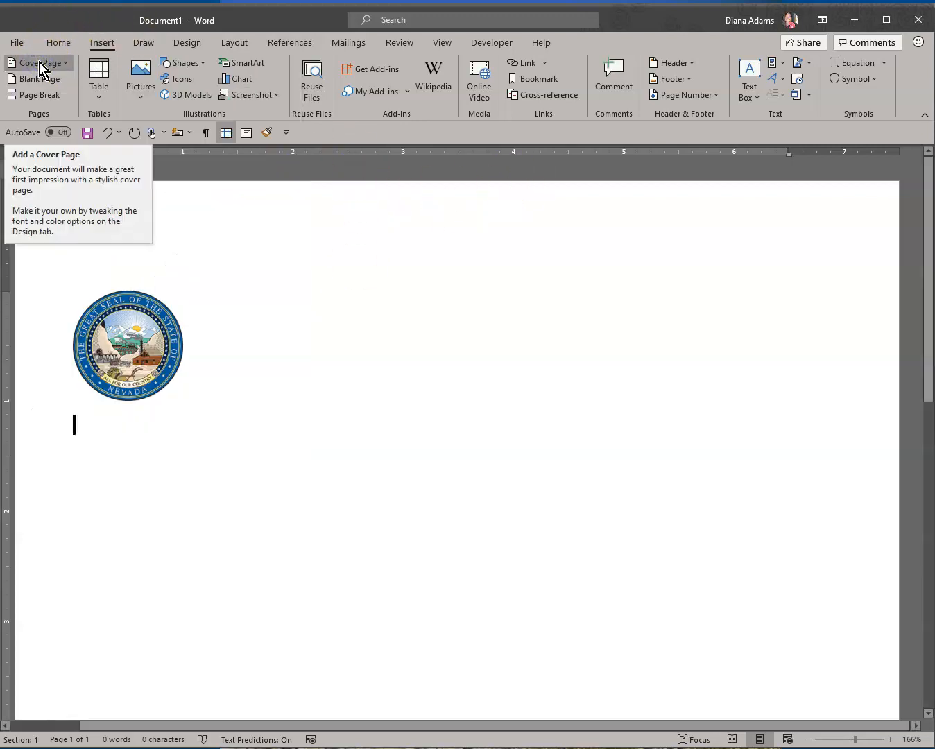
left_click(669, 64)
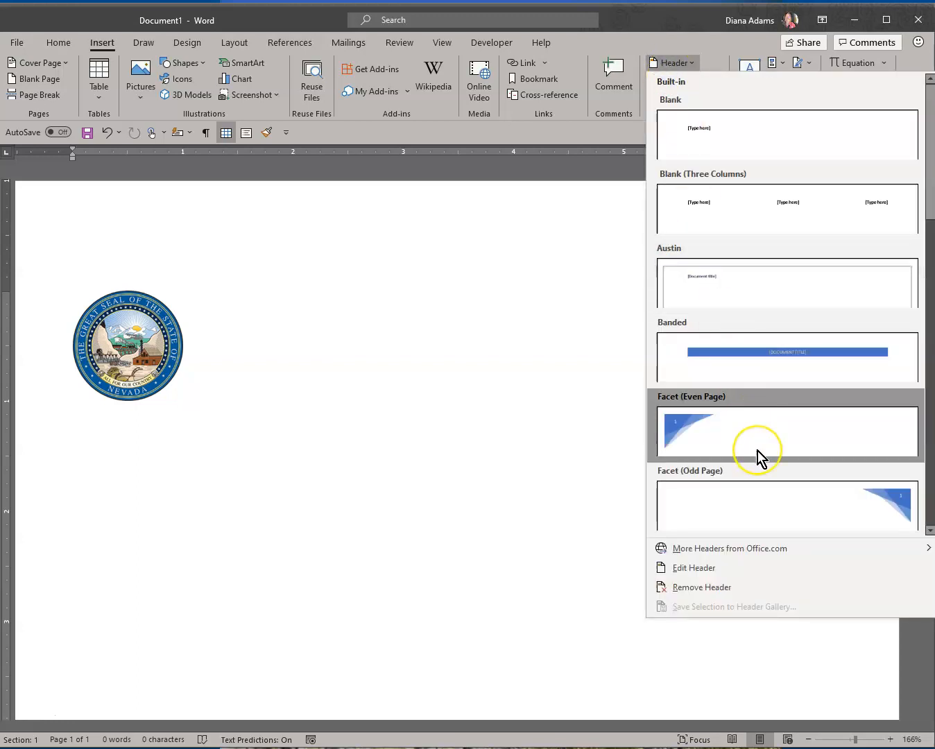
scroll(758, 450, "down", 3)
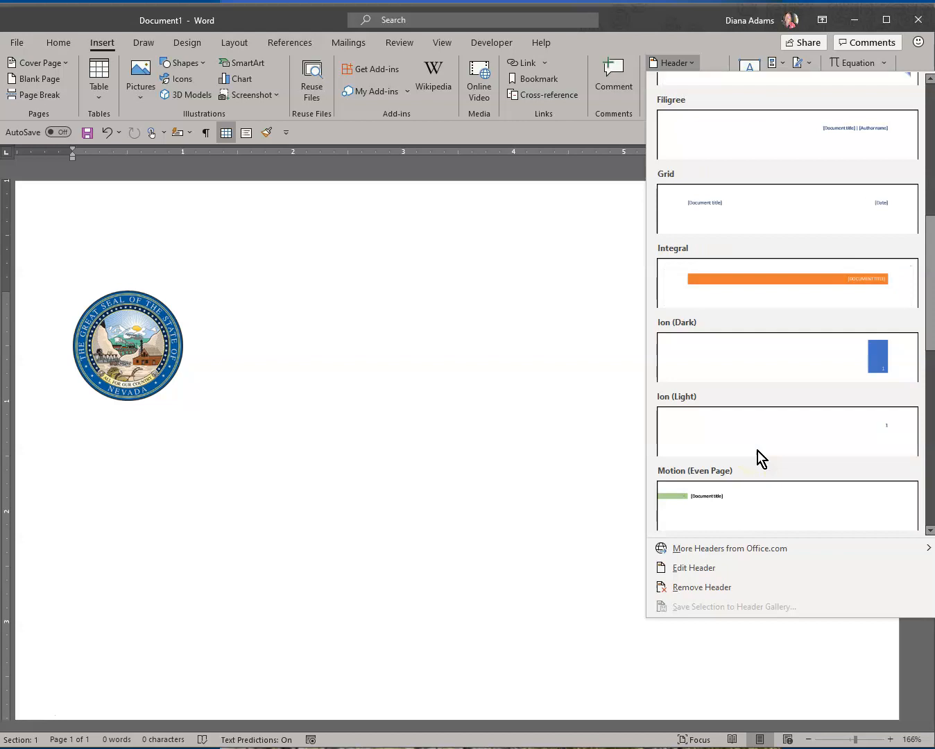
left_click(677, 55)
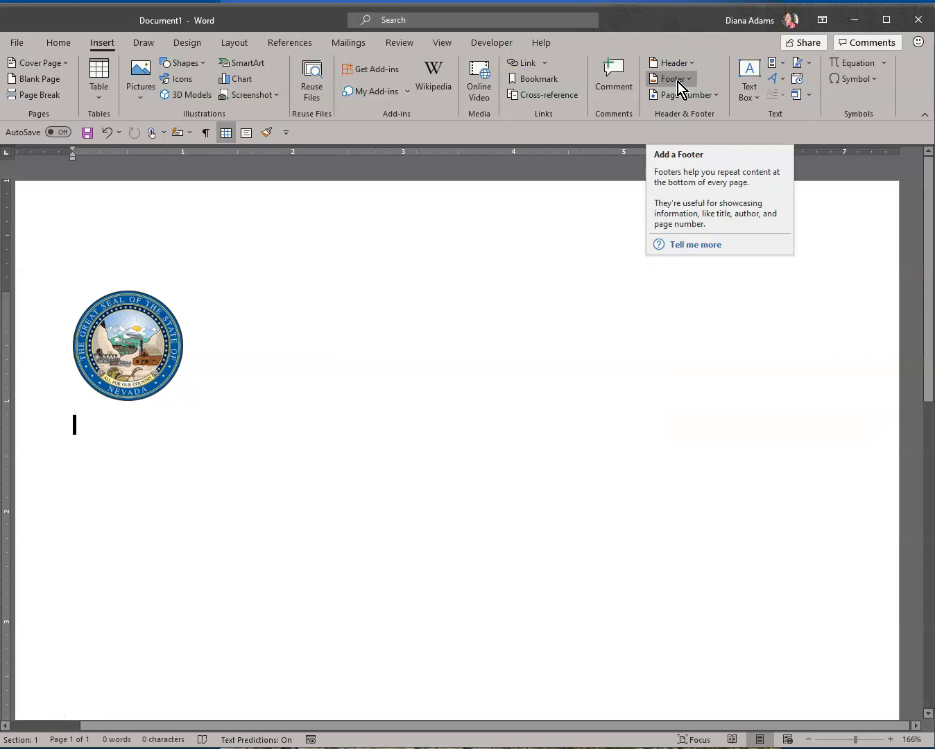
Insert the Workbook footer from the footer gallery and return to editing the document body
left_click(678, 82)
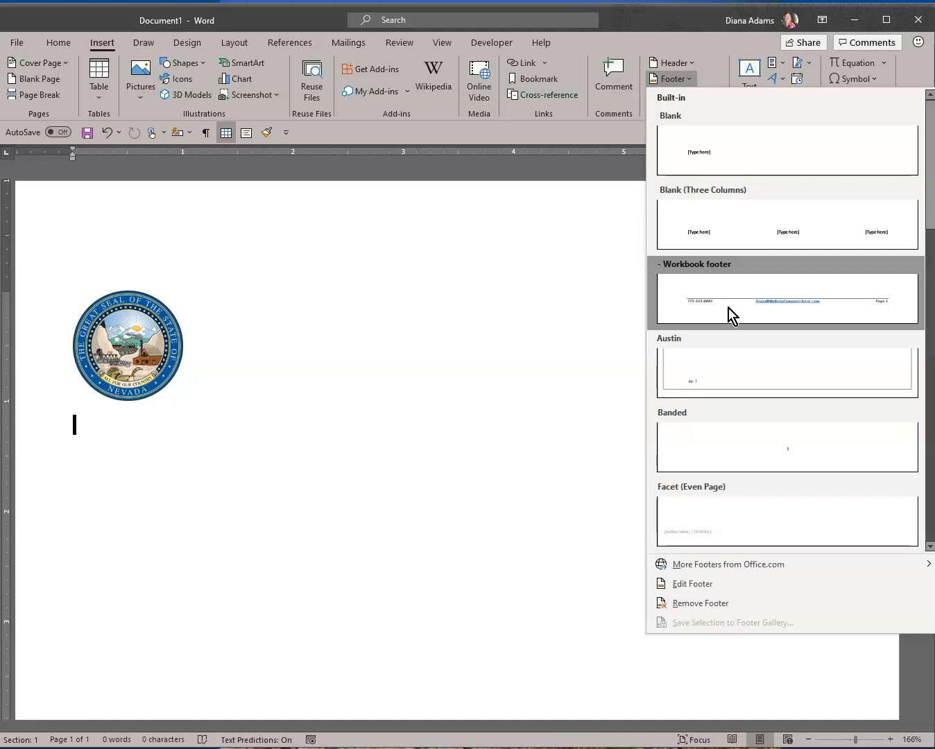
left_click(728, 309)
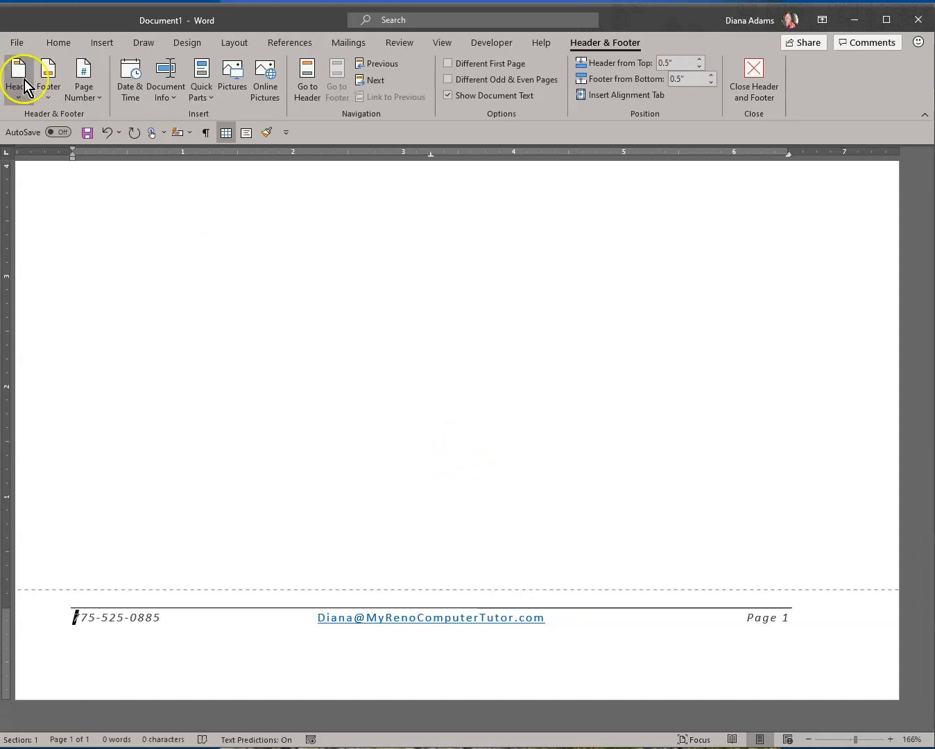
left_click(48, 89)
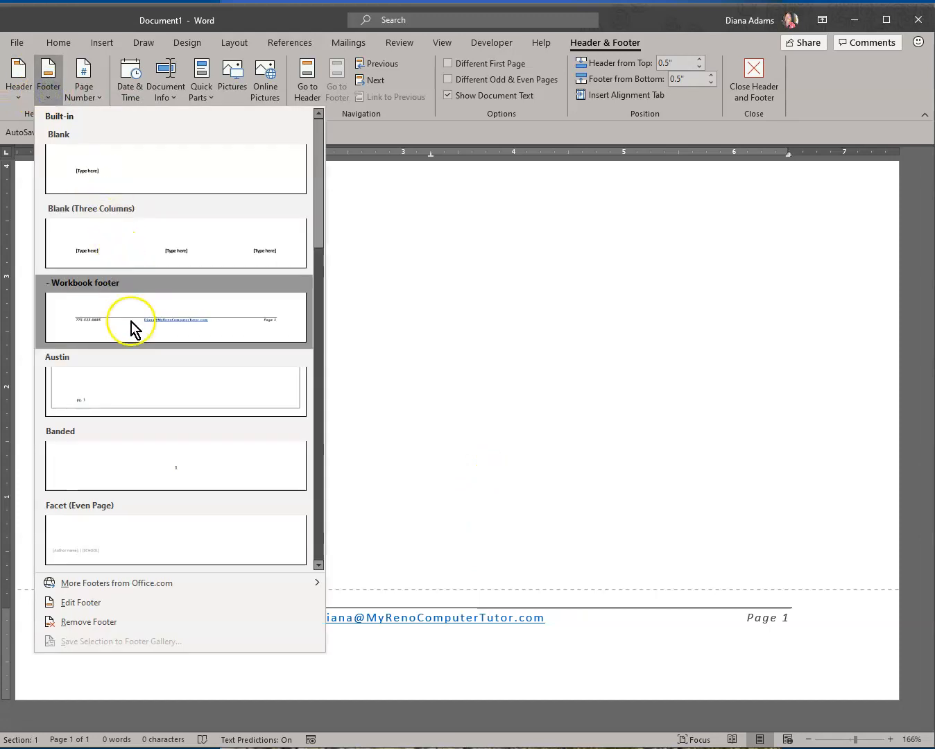
left_click(498, 344)
double_click(498, 345)
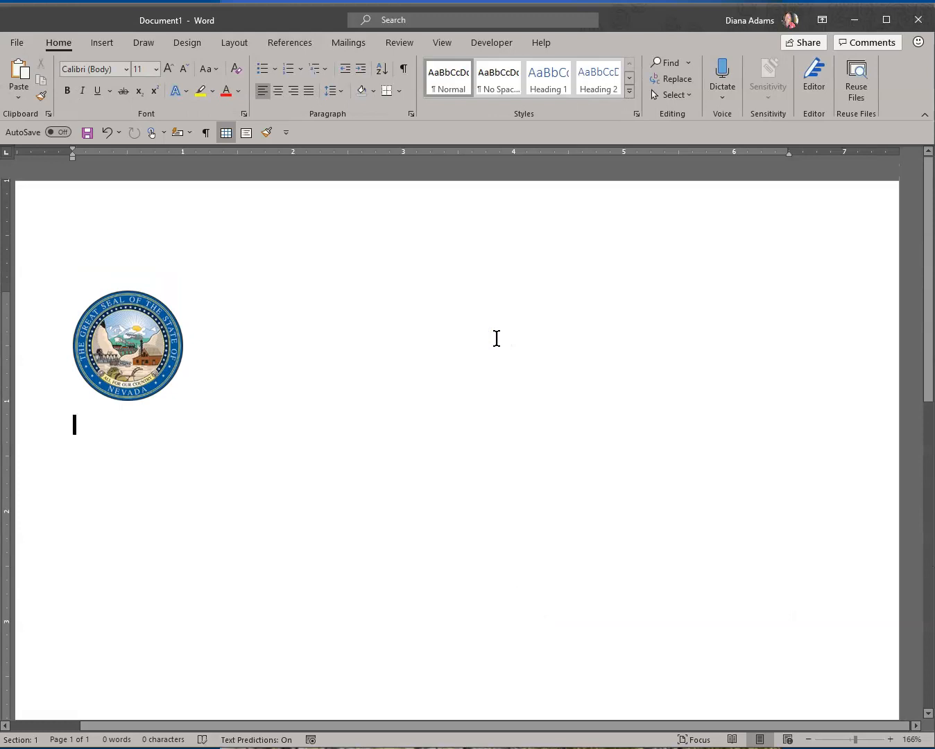
Insert the Formal Signature AutoText entry on the empty line below the Nevada seal
left_click(100, 43)
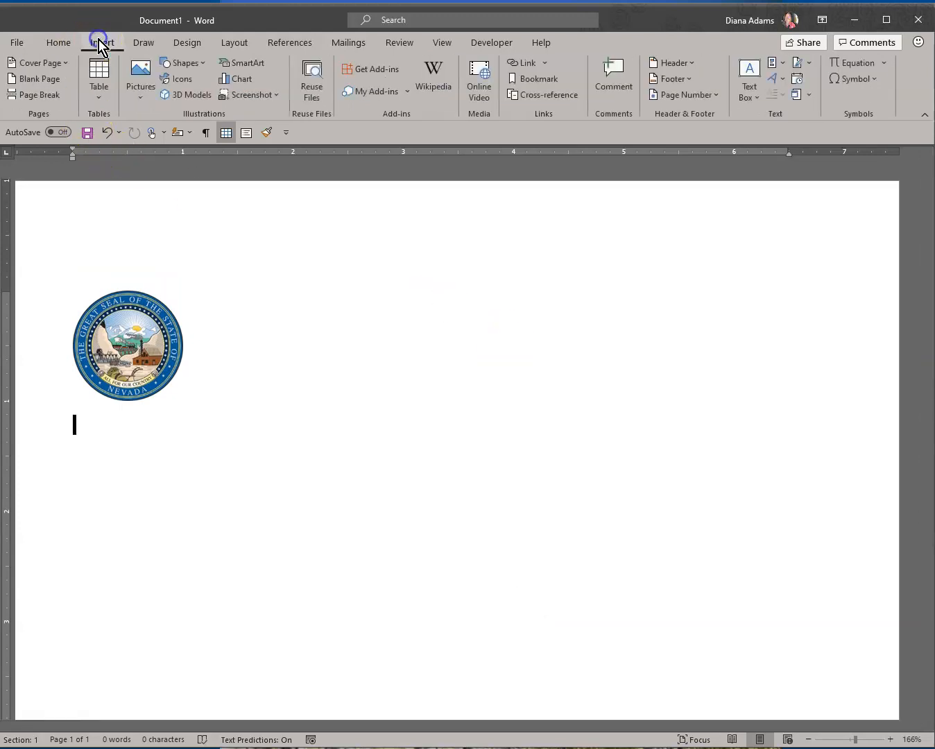
left_click(753, 91)
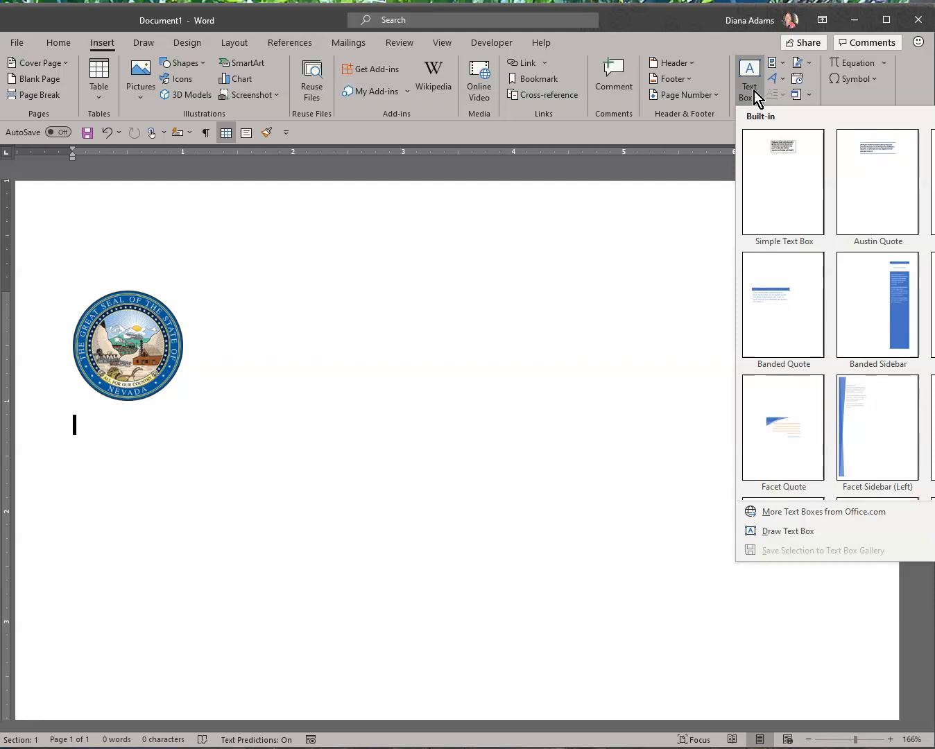
left_click(773, 65)
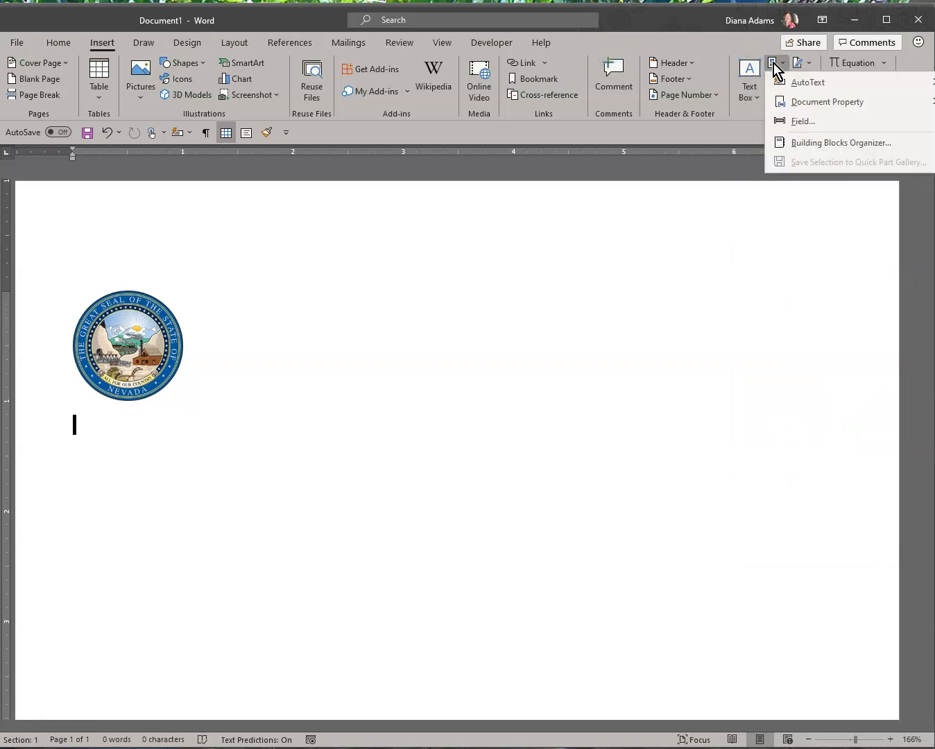
left_click(783, 79)
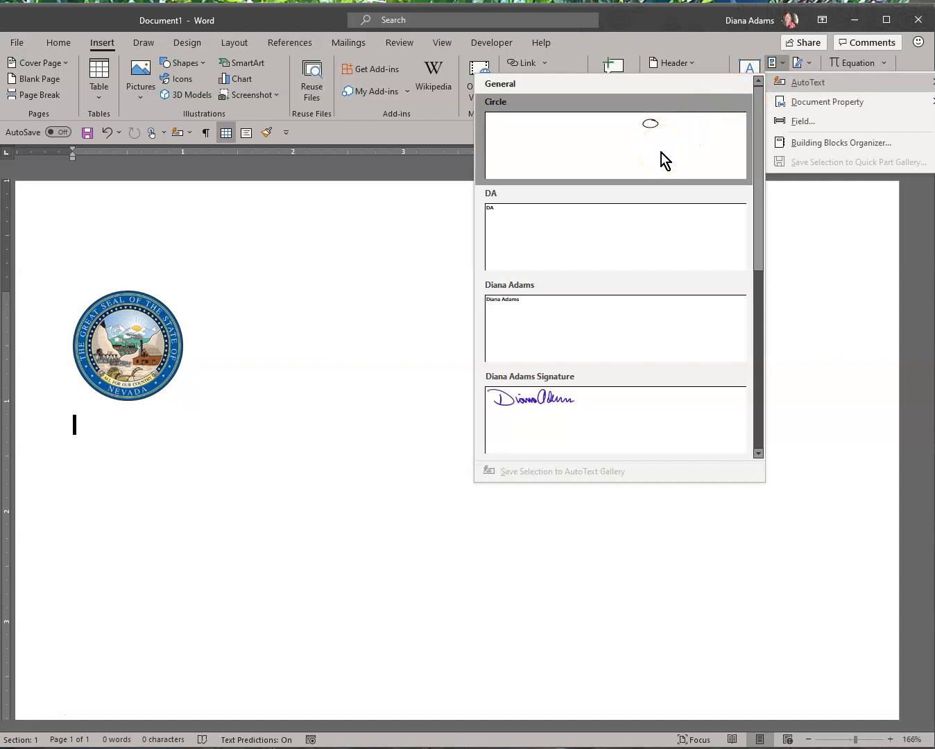
left_click(617, 212)
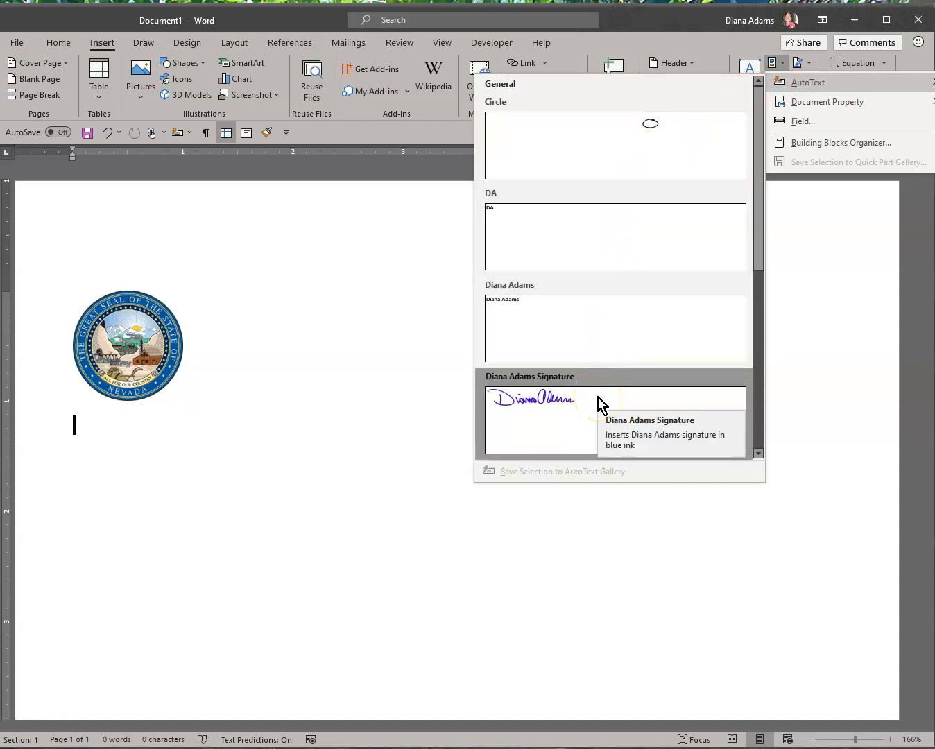
scroll(598, 405, "down", 3)
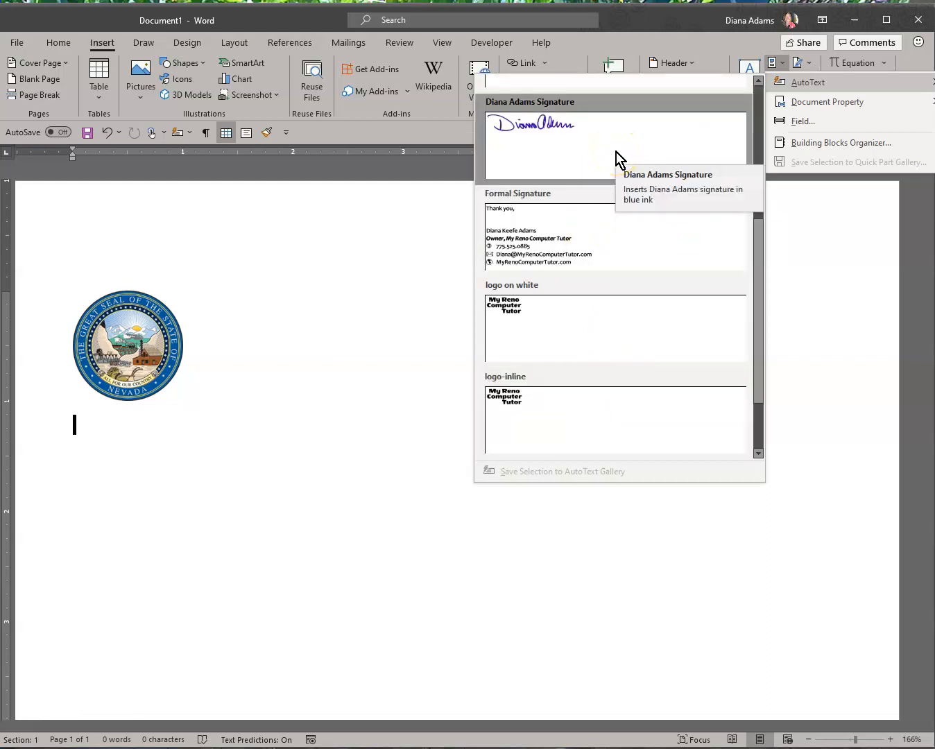
left_click(600, 237)
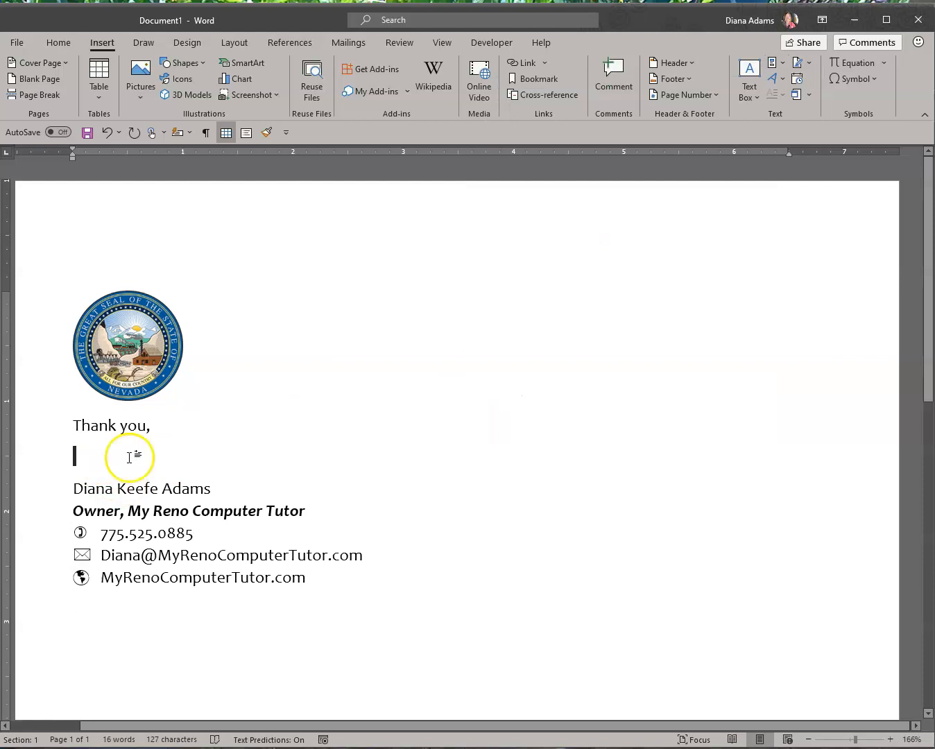
Insert the blue-ink handwritten signature AutoText entry on the blank line beneath "Thank you,"
left_click(772, 62)
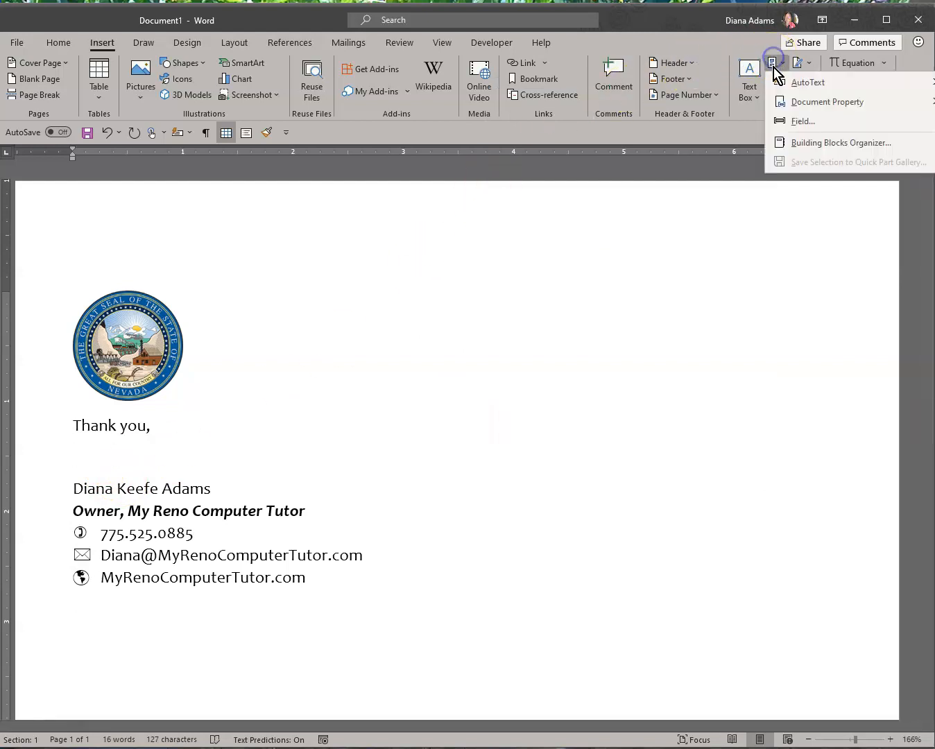
mouse_move(789, 85)
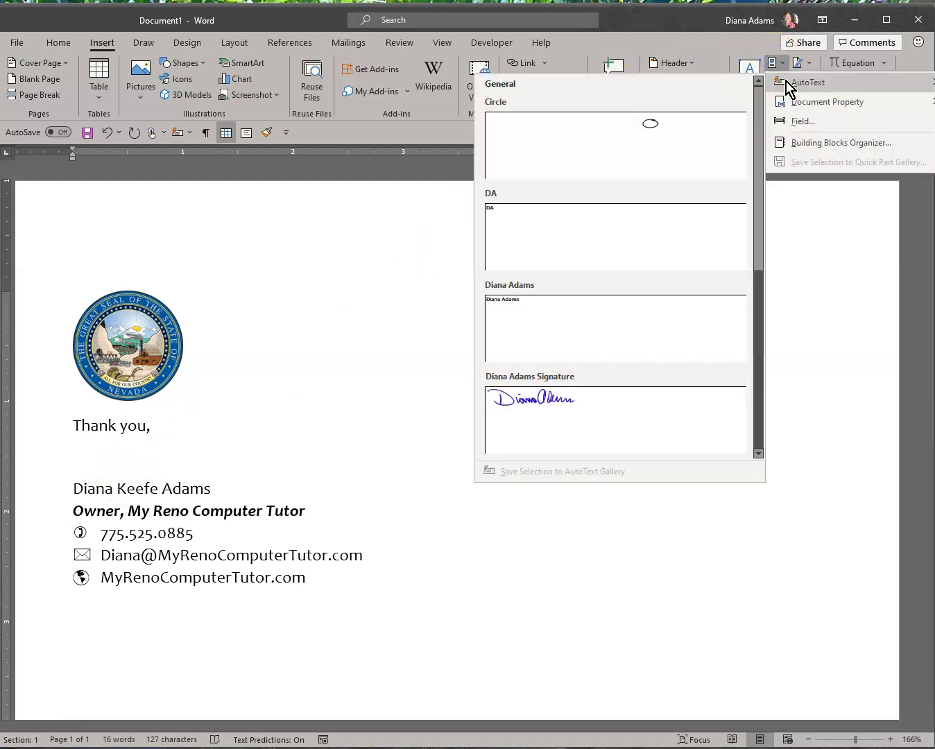
left_click(556, 417)
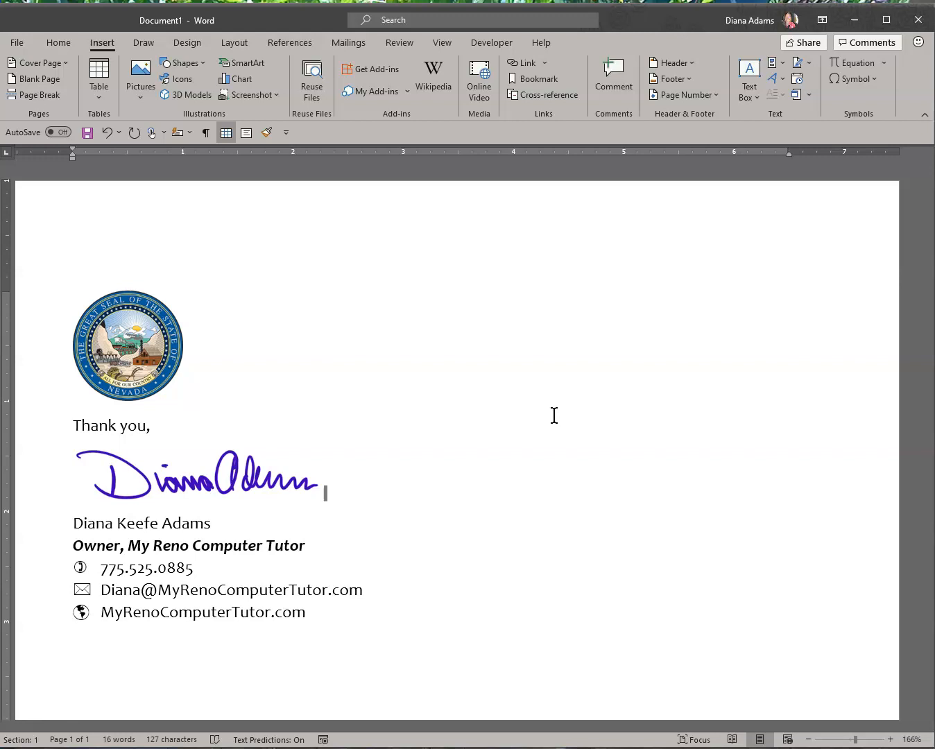
Create a new building block from the Nevada seal picture and name it Seal of Nevada
left_click(145, 363)
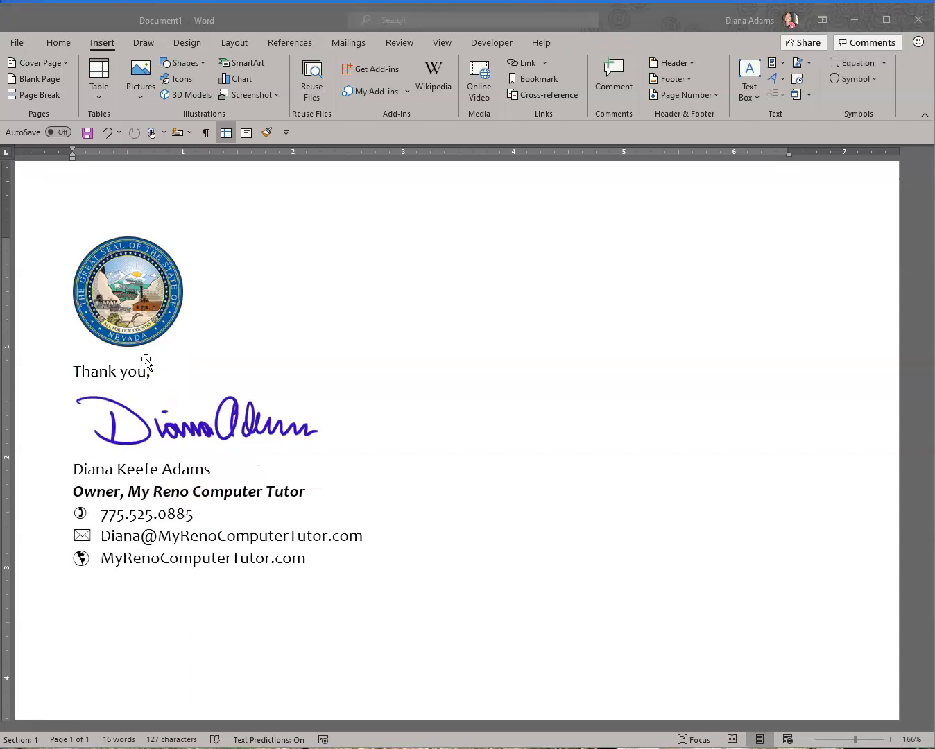
left_click(138, 287)
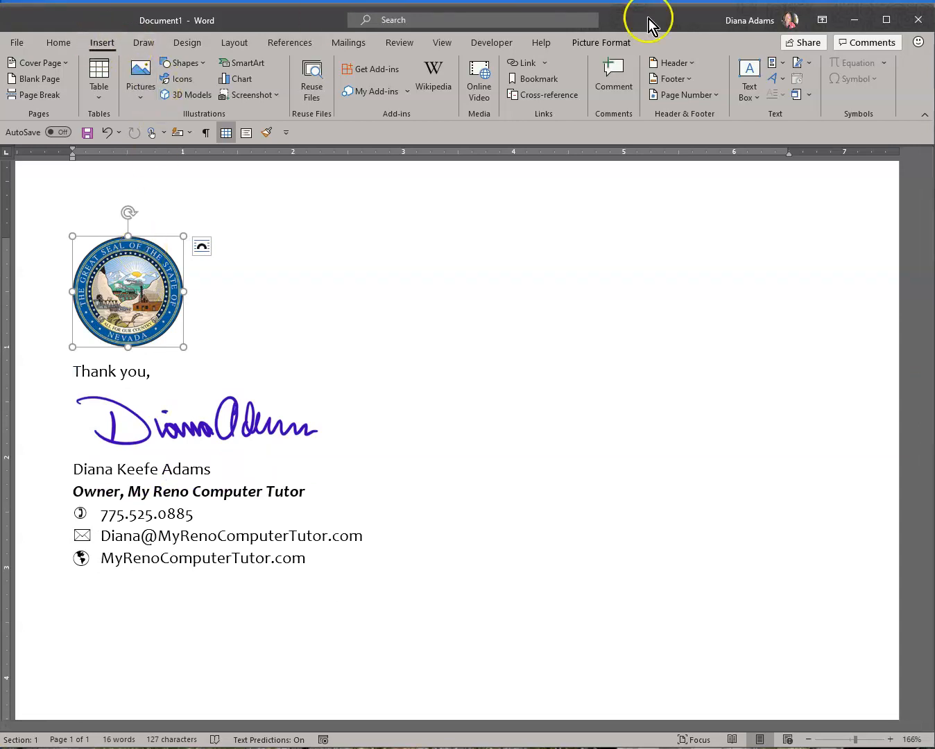
left_click(773, 62)
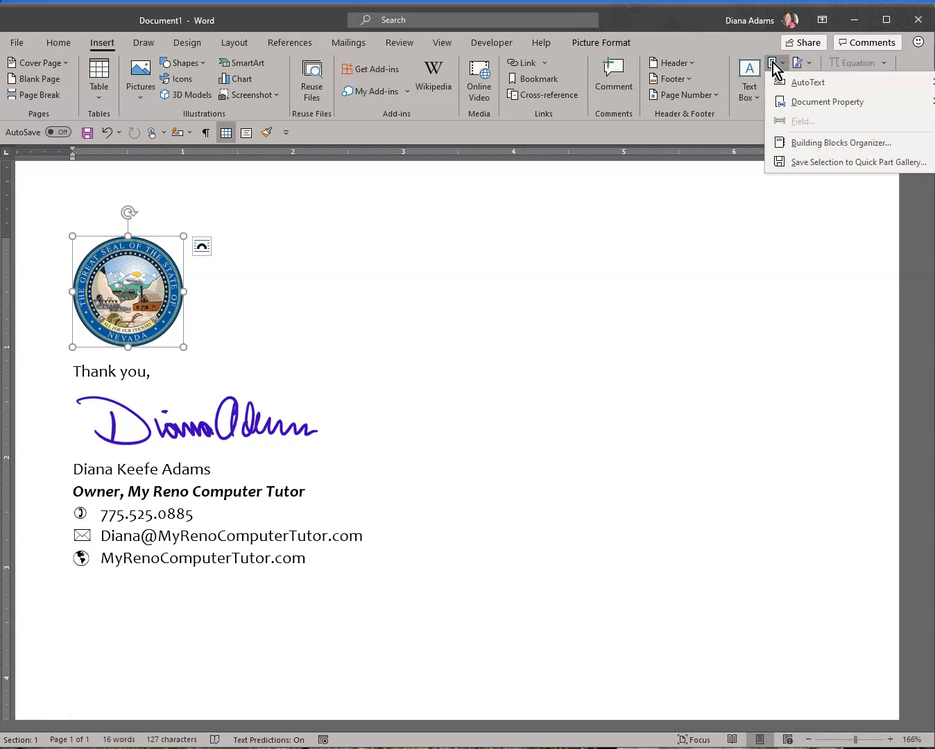
left_click(853, 162)
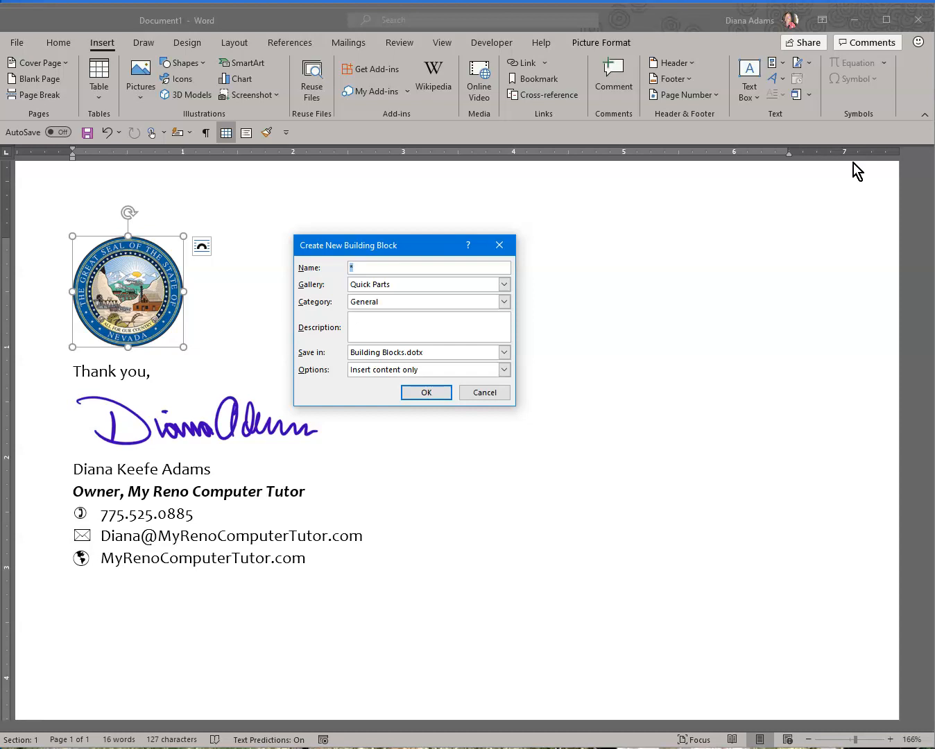
type("Seal of Nec")
key("BackSpace")
type("vada")
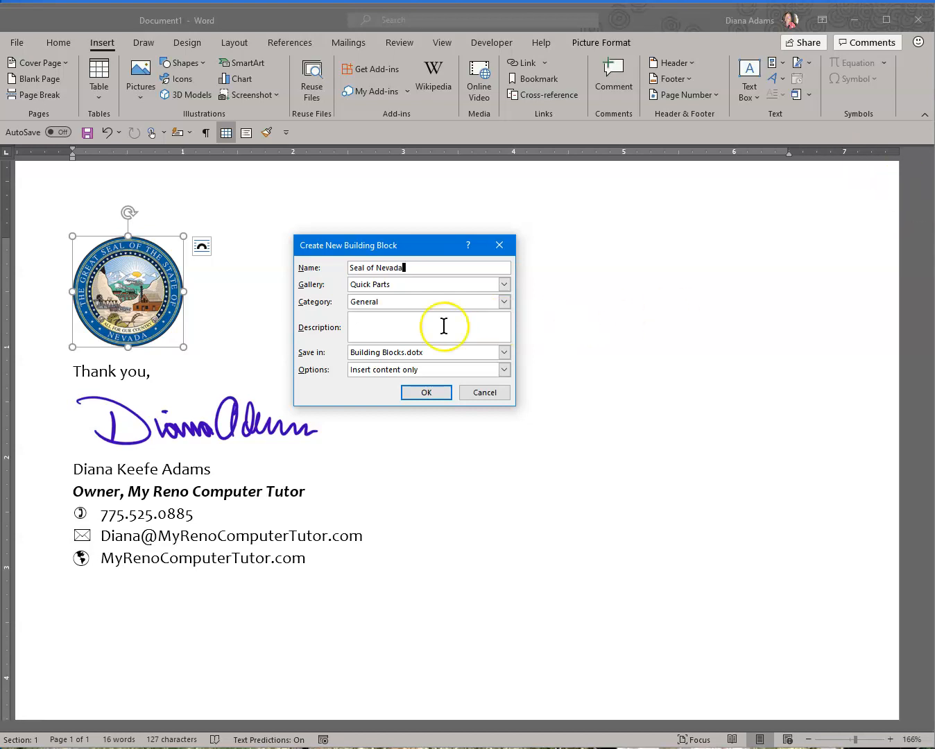
Assign the building block to the AutoText gallery with the description "Seal of Nevada 1"" and save it
left_click(373, 289)
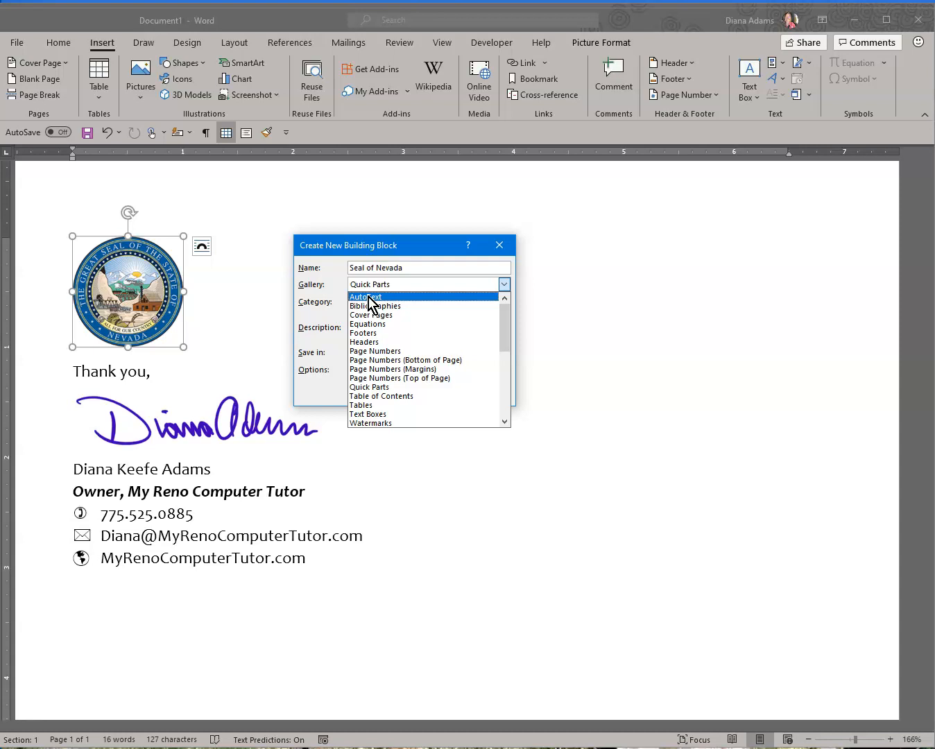
left_click(370, 297)
left_click(374, 319)
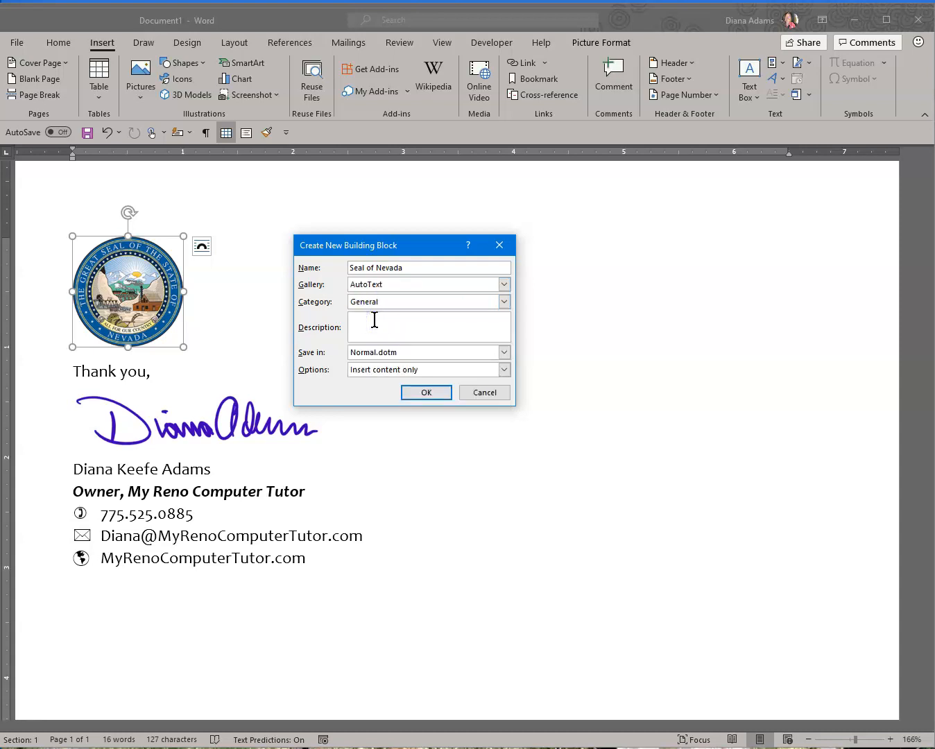
type("Seal of Nevada 1\"")
left_click(395, 285)
left_click(396, 295)
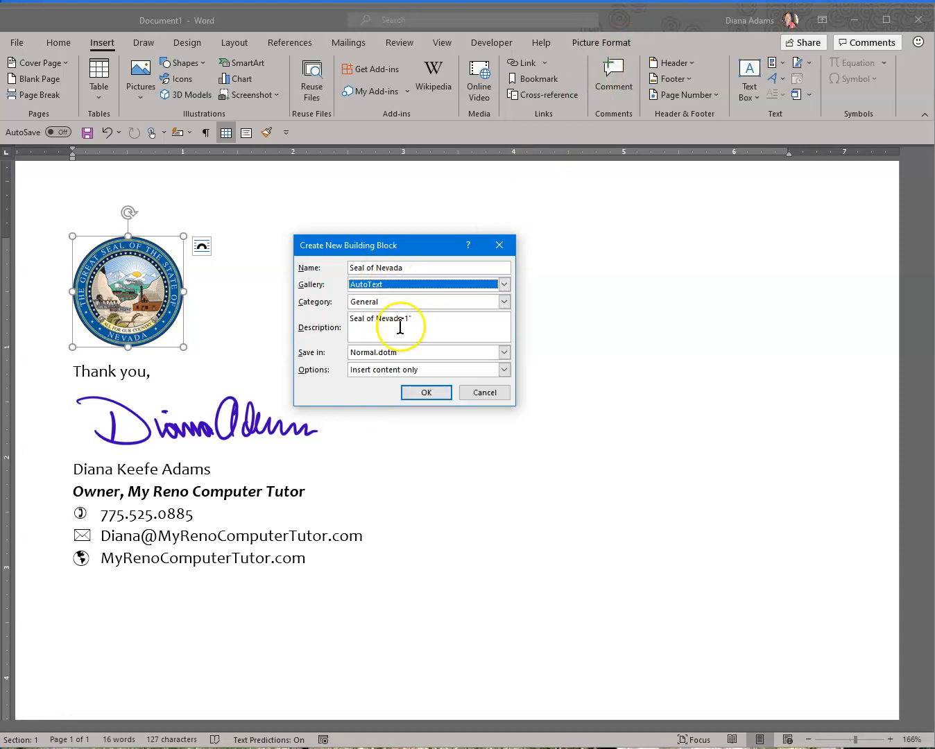
left_click(418, 395)
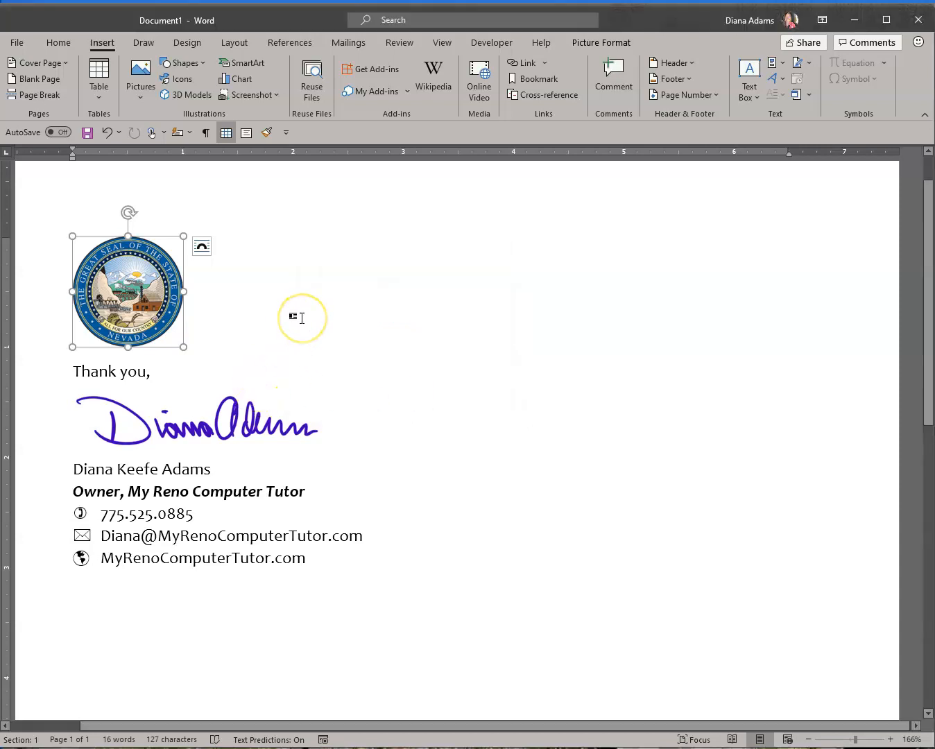
Deselect the seal picture and locate the Seal of Nevada entry in the AutoText gallery
left_click(299, 317)
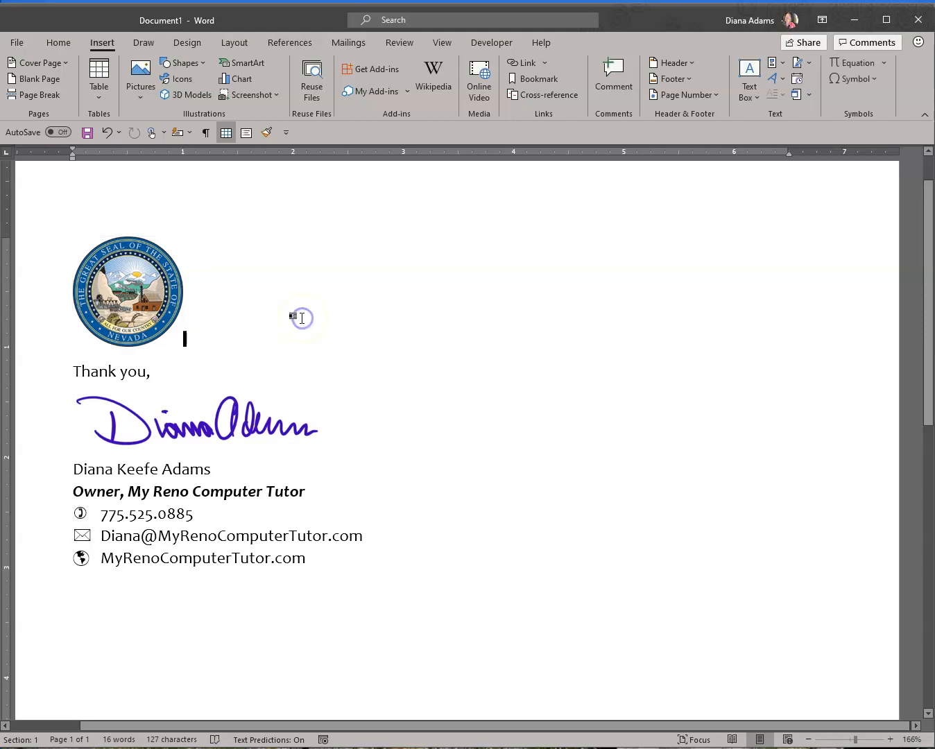
left_click(852, 39)
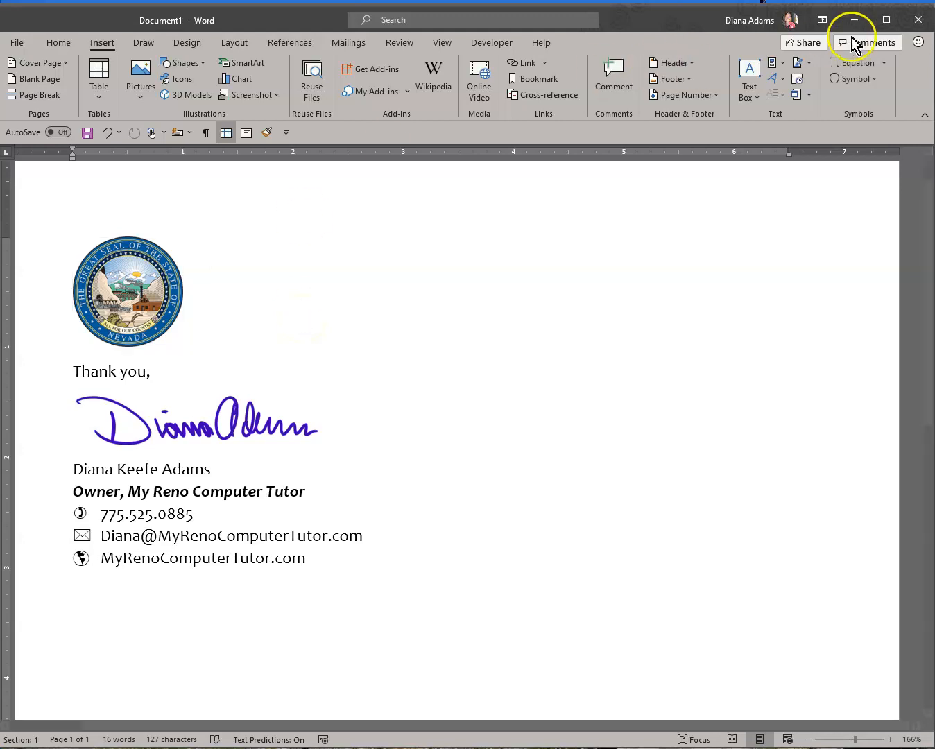
left_click(776, 63)
left_click(784, 82)
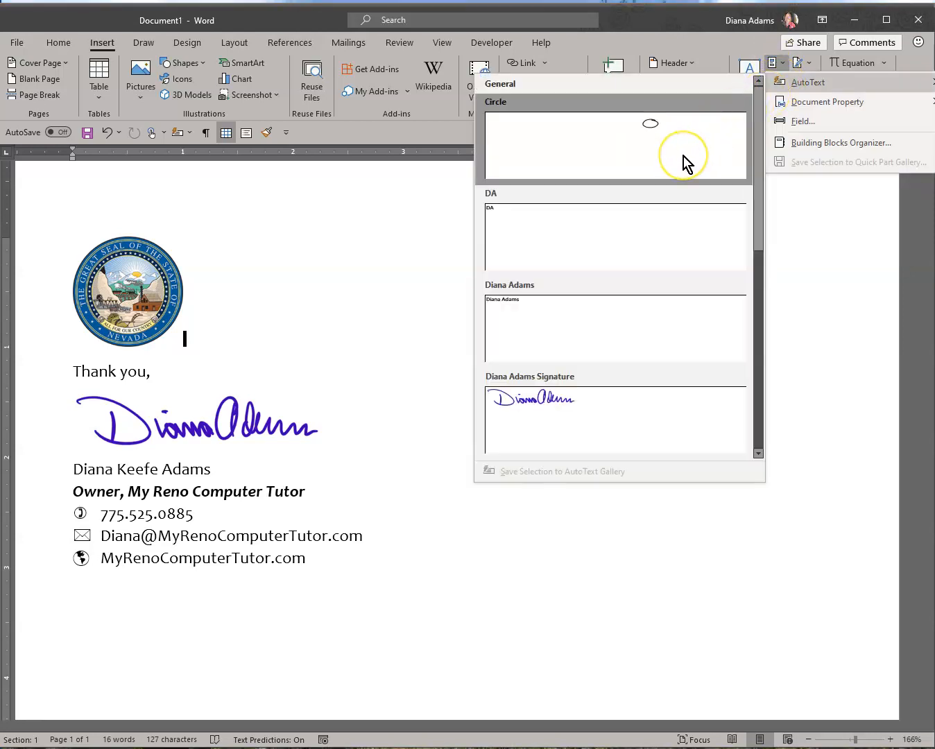
scroll(683, 157, "down", 5)
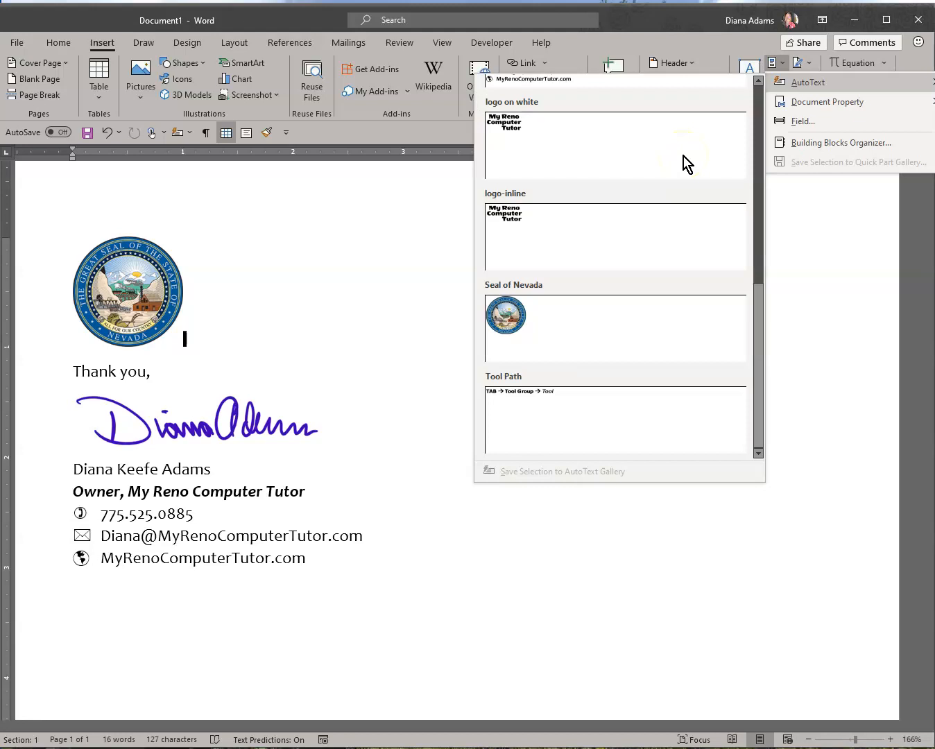
left_click(602, 314)
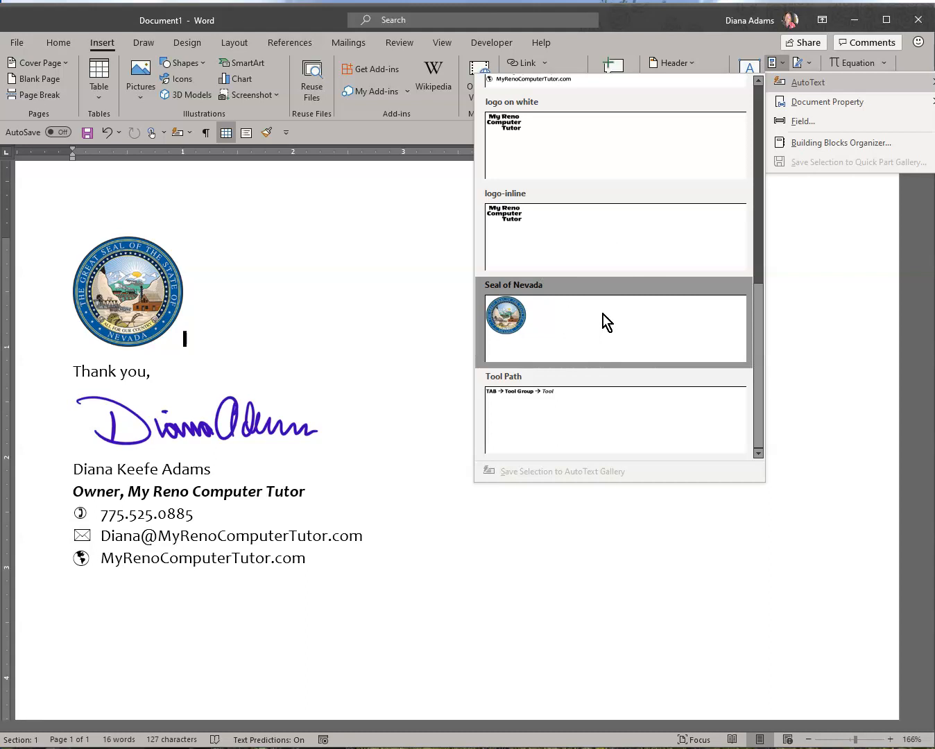